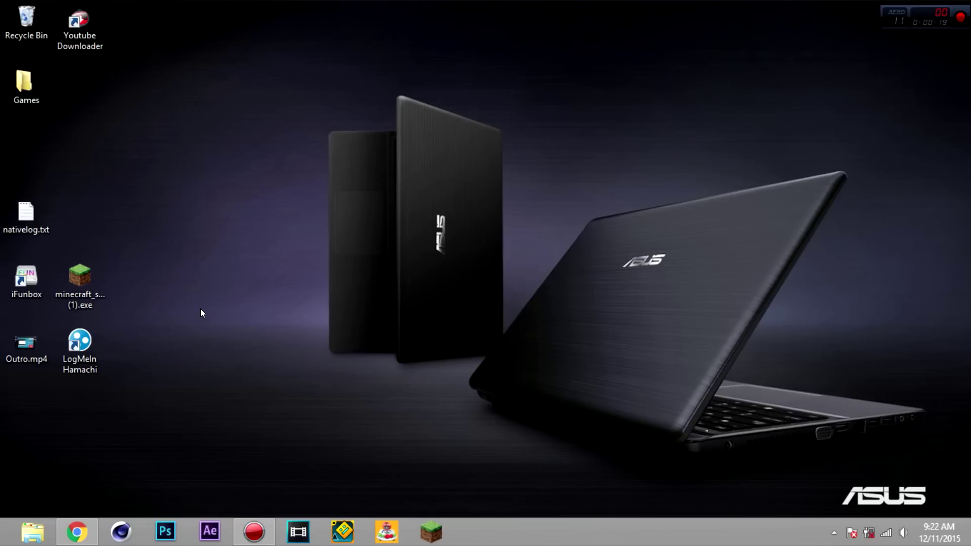
Step: Review the Minecraft server download page and the LogMeIn Hamachi download page in Chrome, and return to the desktop
{"action": "left_click", "coordinate": [90, 534]}
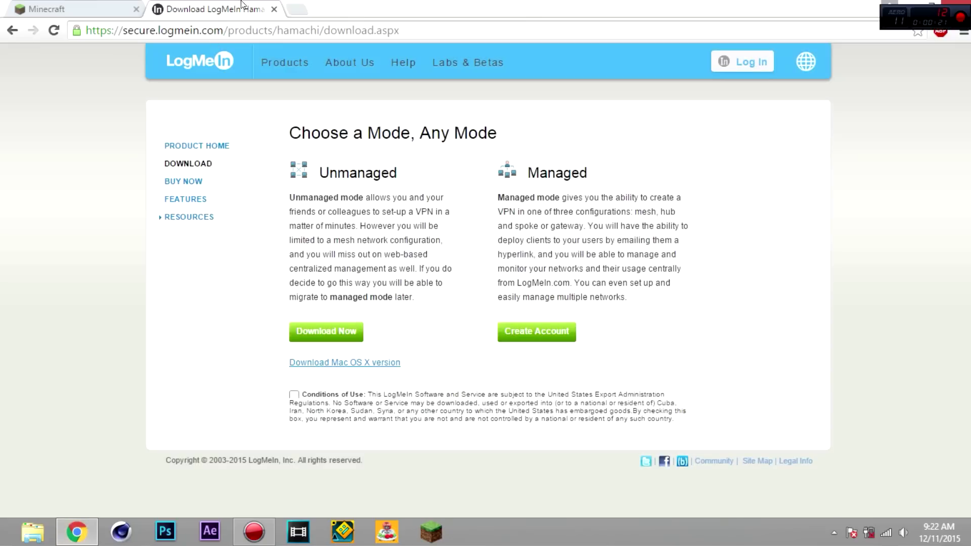
{"action": "left_click", "coordinate": [126, 7]}
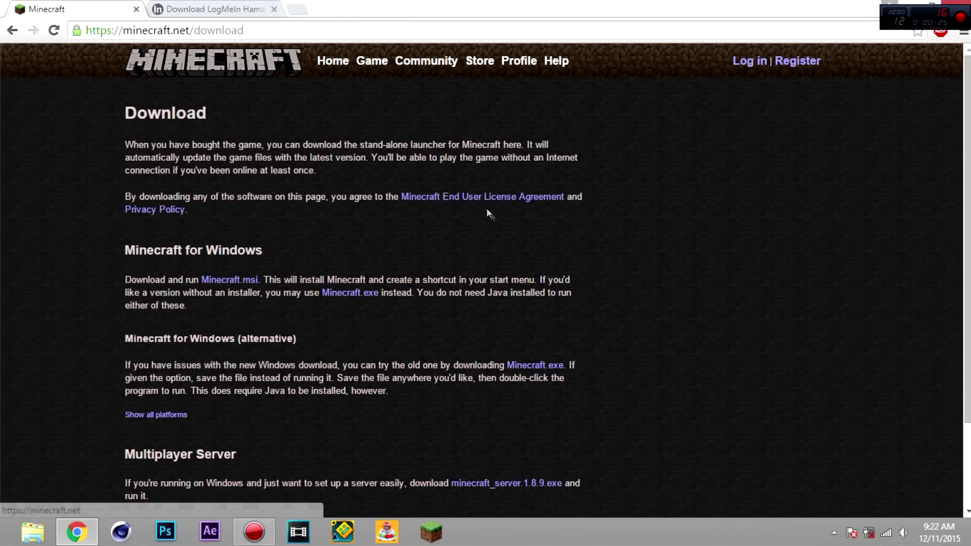
{"action": "scroll", "coordinate": [486, 208], "scroll_direction": "down", "scroll_amount": 1}
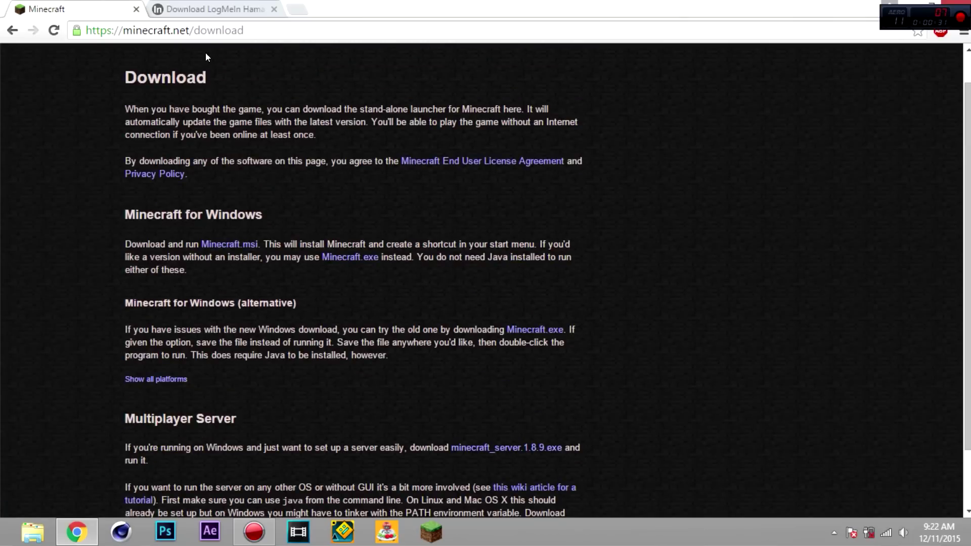
{"action": "left_click", "coordinate": [136, 9]}
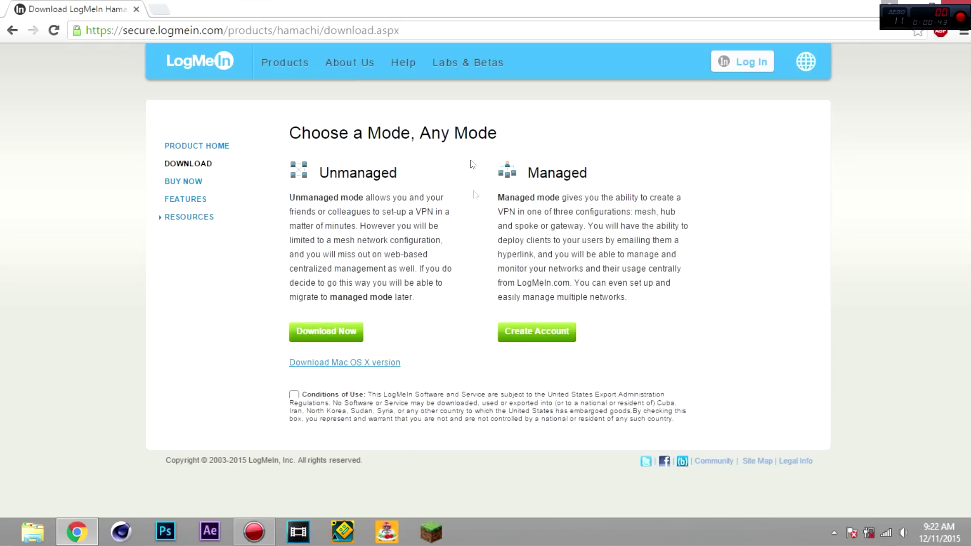
{"action": "key", "text": "super+d"}
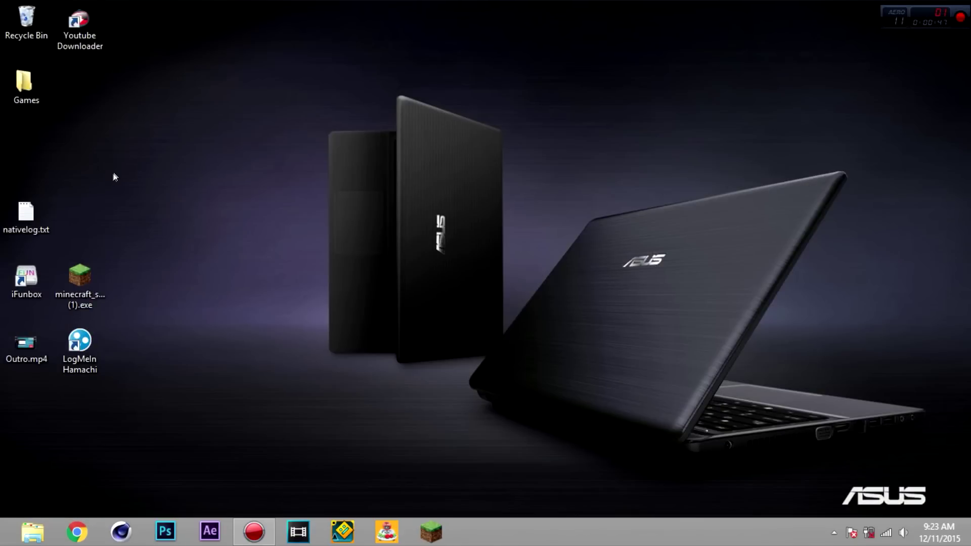
Step: Create a new folder on the desktop named "Hamchi Server"
{"action": "right_click", "coordinate": [93, 220]}
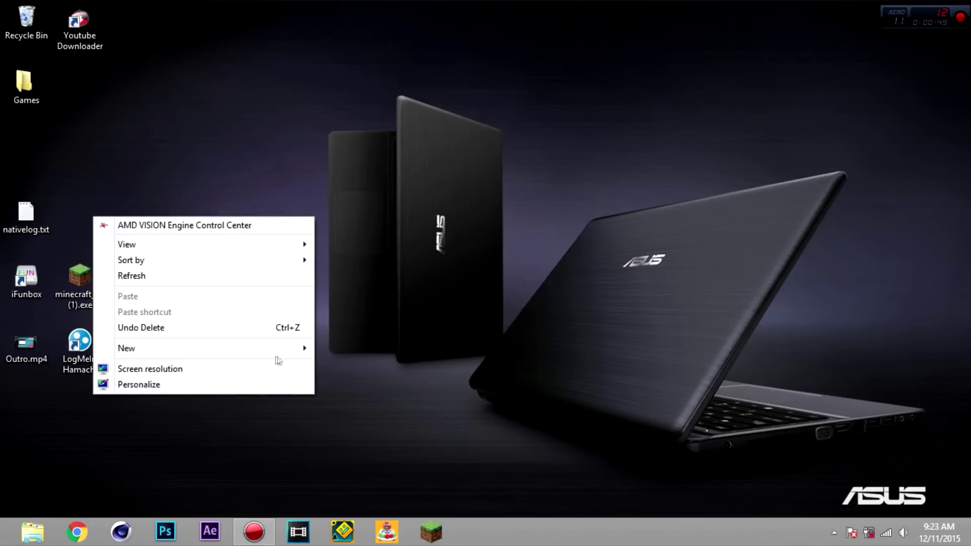
{"action": "mouse_move", "coordinate": [303, 357]}
{"action": "left_click", "coordinate": [338, 344]}
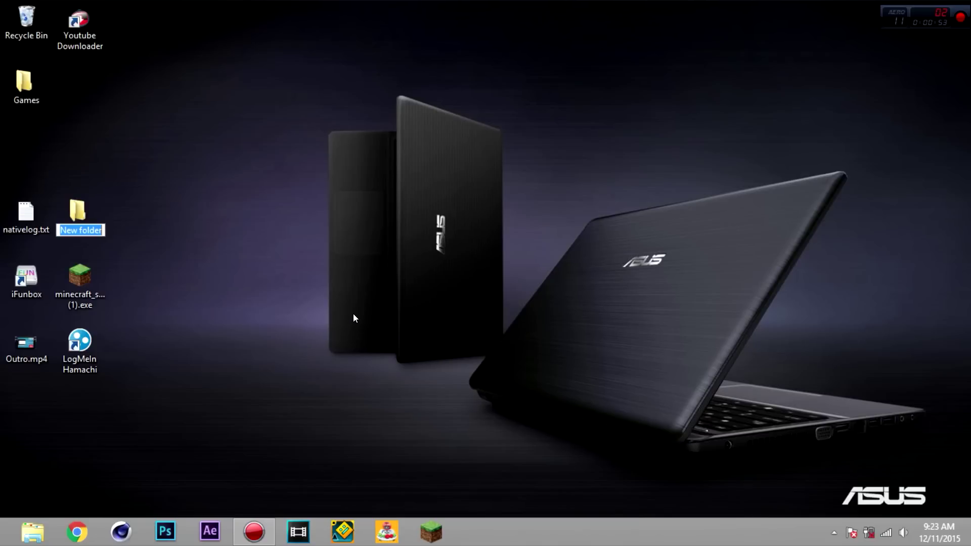
{"action": "type", "text": "Hamchi"}
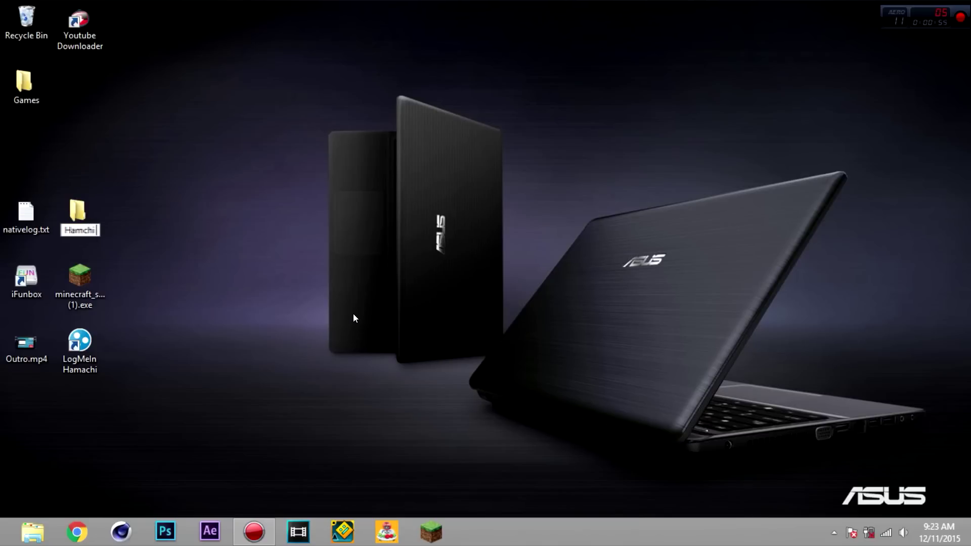
{"action": "type", "text": " Server"}
{"action": "key", "text": "Return"}
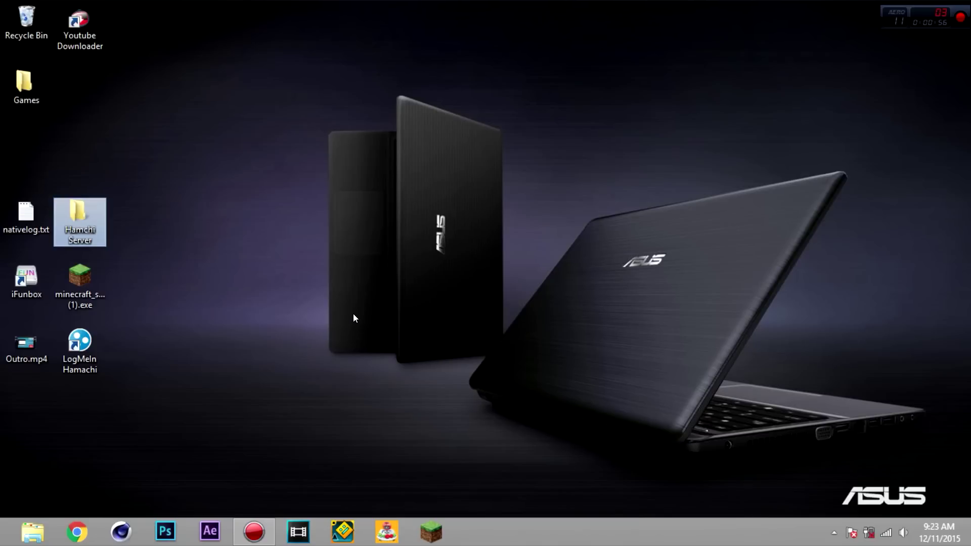
Step: Move the Minecraft server executable from the desktop into the Hamchi Server folder and run it there
{"action": "left_click", "coordinate": [75, 293]}
{"action": "left_click_drag", "start_coordinate": [75, 294], "coordinate": [81, 220]}
{"action": "double_click", "coordinate": [81, 220]}
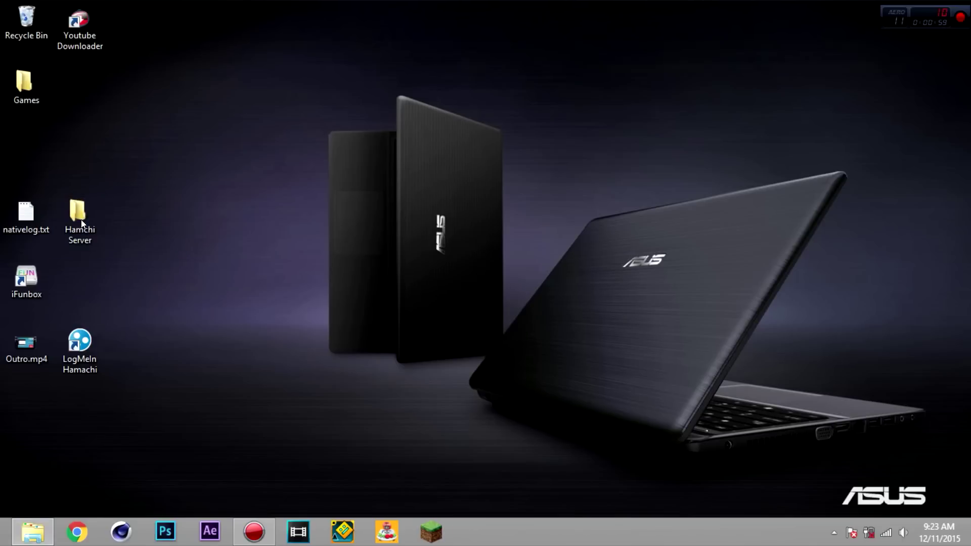
{"action": "double_click", "coordinate": [516, 198]}
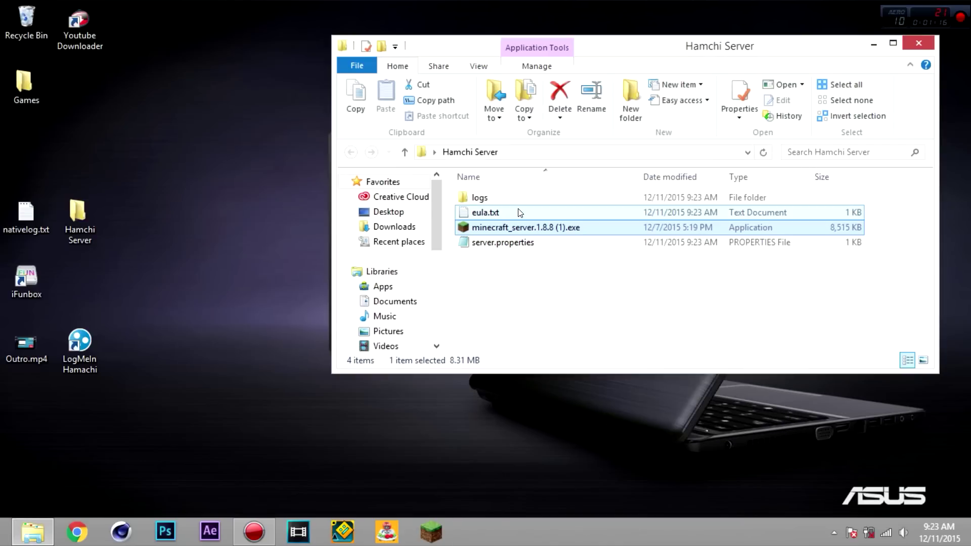
Step: Try to accept the EULA by changing eula to true in eula.txt, and launch the Minecraft server
{"action": "double_click", "coordinate": [496, 216]}
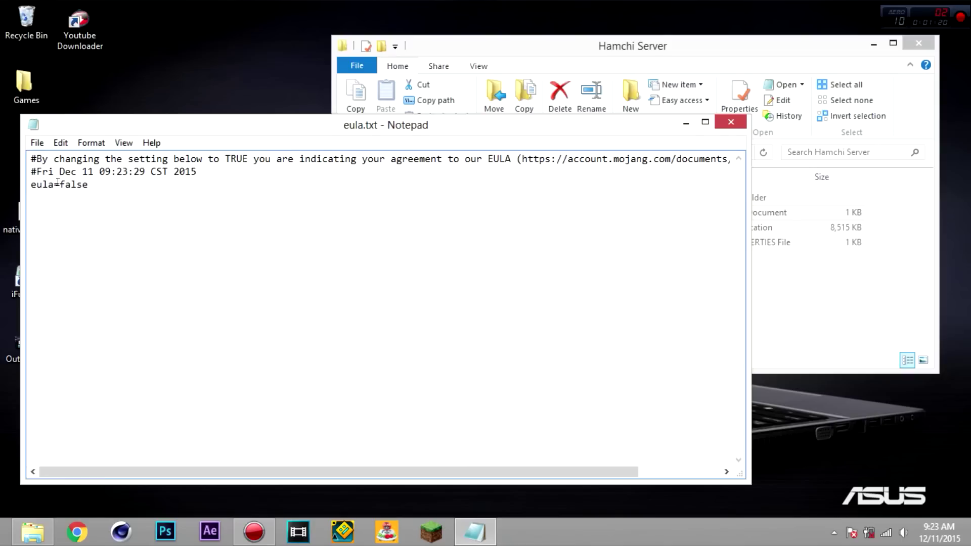
{"action": "left_click", "coordinate": [731, 122]}
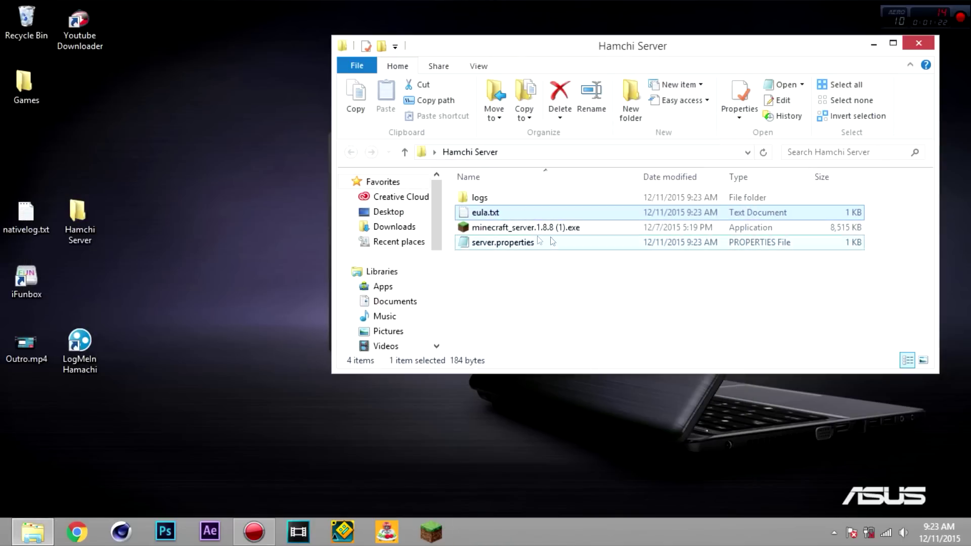
{"action": "double_click", "coordinate": [500, 215]}
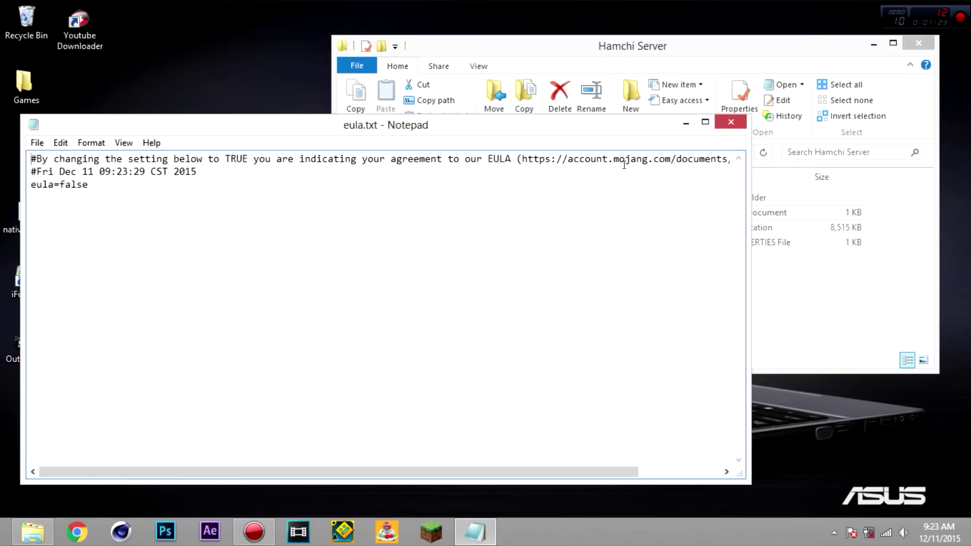
{"action": "left_click_drag", "start_coordinate": [442, 466], "coordinate": [596, 462]}
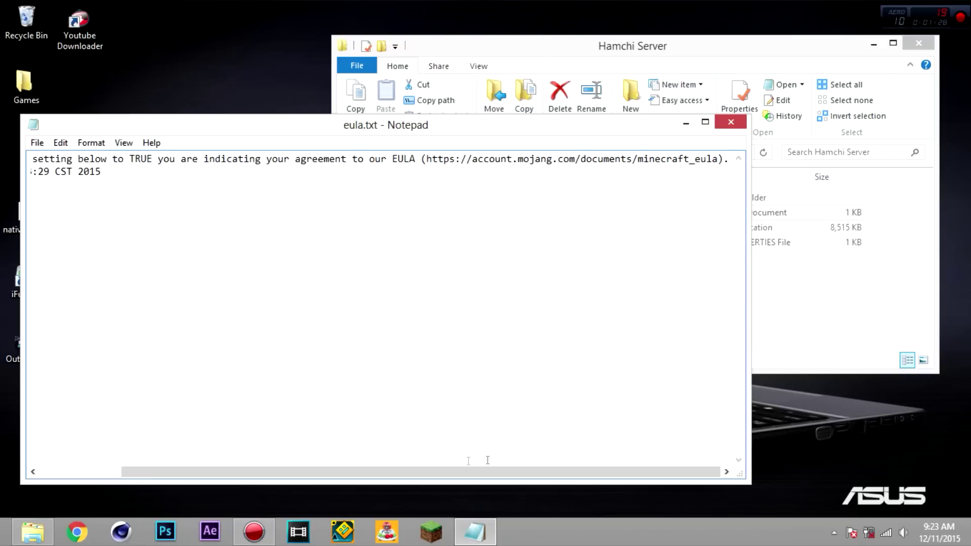
{"action": "left_click_drag", "start_coordinate": [514, 472], "coordinate": [431, 472]}
{"action": "left_click_drag", "start_coordinate": [59, 185], "coordinate": [130, 182]}
{"action": "type", "text": "true"}
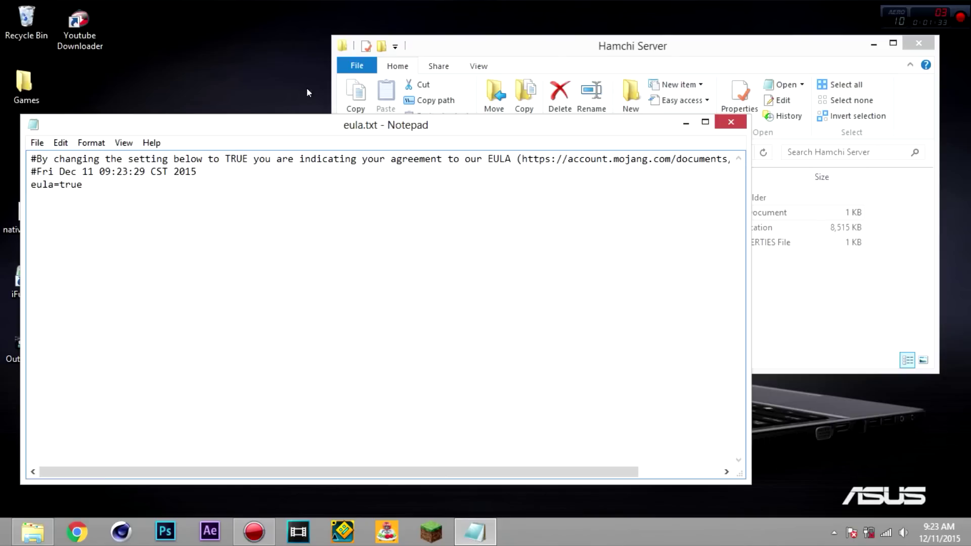
{"action": "left_click", "coordinate": [37, 144]}
{"action": "left_click", "coordinate": [71, 184]}
{"action": "left_click", "coordinate": [731, 122]}
{"action": "double_click", "coordinate": [479, 229]}
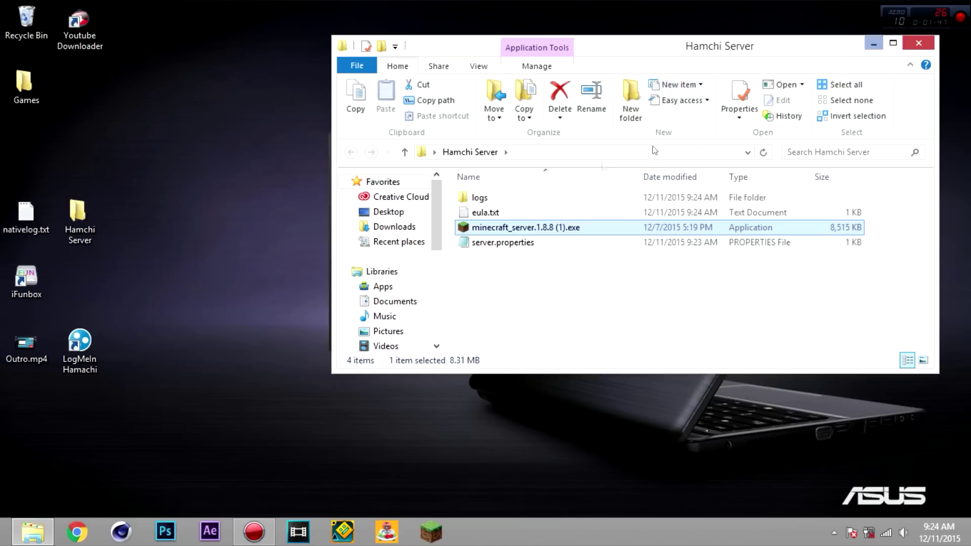
Step: Reopen eula.txt, set eula=true, save the file and close it
{"action": "double_click", "coordinate": [485, 213]}
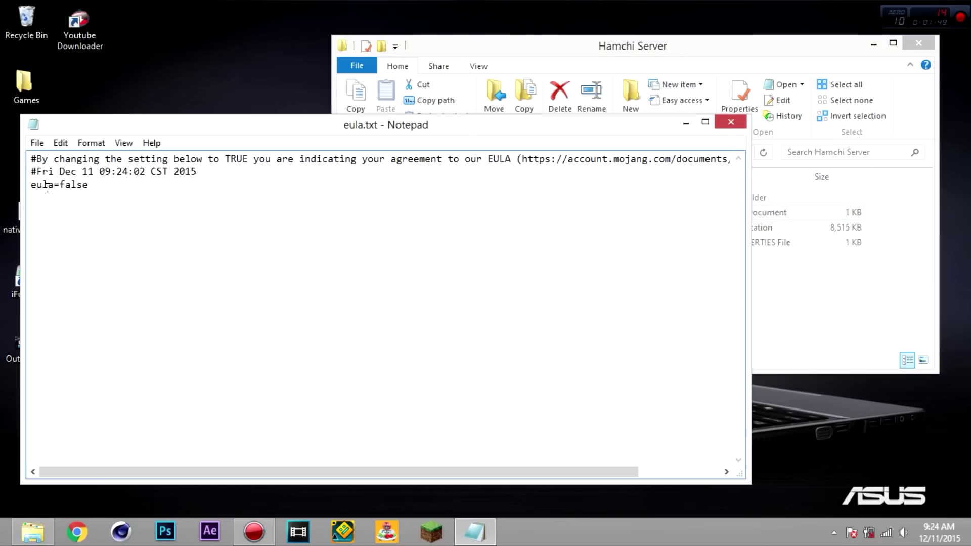
{"action": "left_click_drag", "start_coordinate": [59, 184], "coordinate": [197, 171]}
{"action": "left_click_drag", "start_coordinate": [89, 185], "coordinate": [59, 184]}
{"action": "type", "text": "tru"}
{"action": "left_click", "coordinate": [37, 142]}
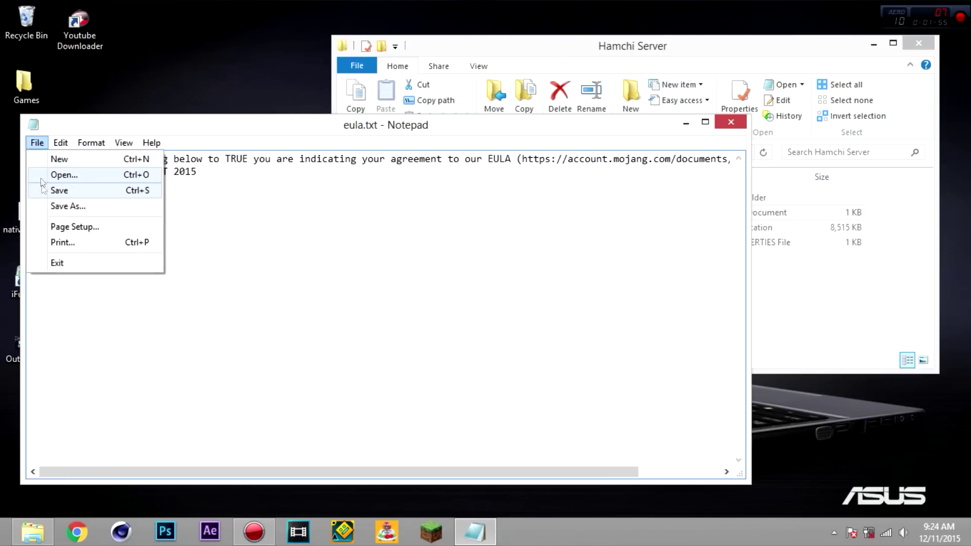
{"action": "left_click", "coordinate": [55, 191]}
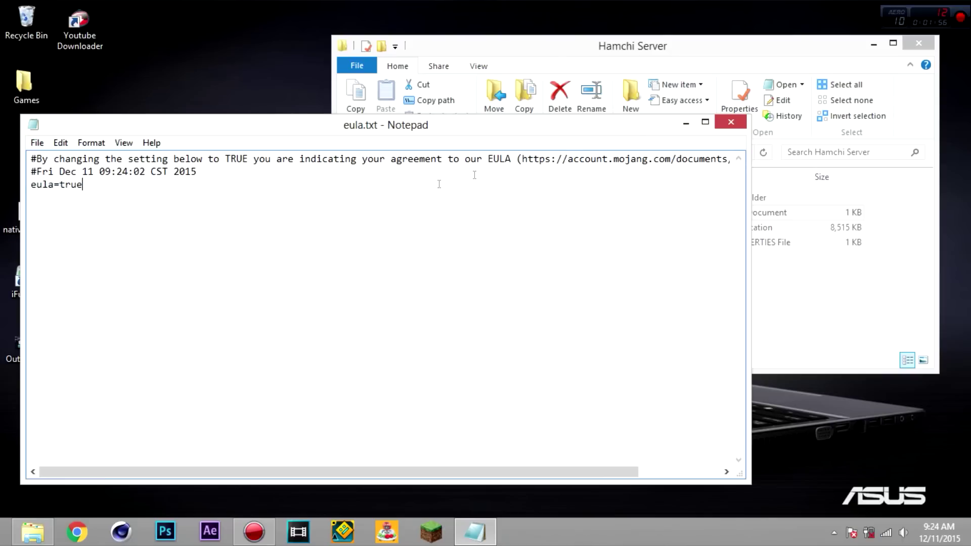
{"action": "left_click", "coordinate": [730, 122]}
Step: Launch minecraft_server.1.8.8 (1).exe from the Hamchi Server folder and minimize the folder window
{"action": "left_click", "coordinate": [509, 227]}
{"action": "double_click", "coordinate": [514, 225]}
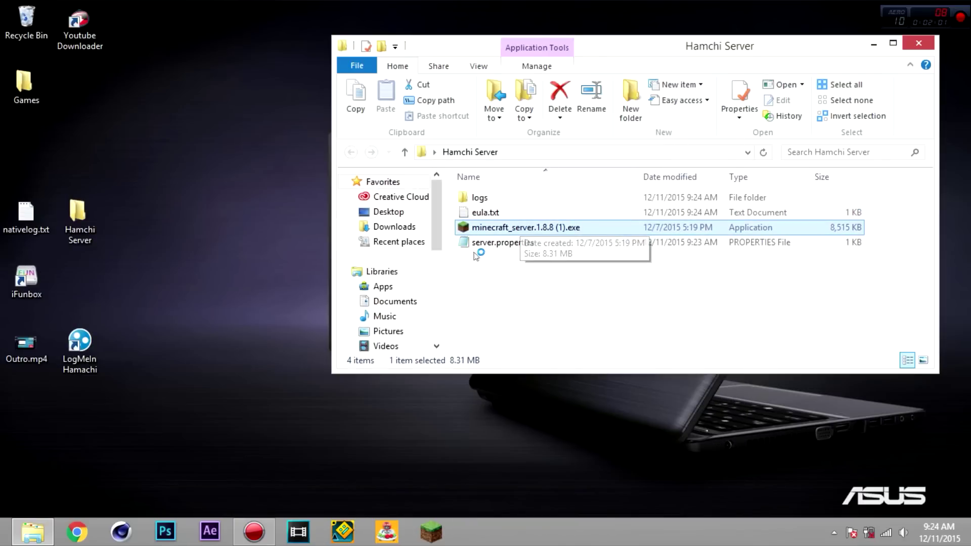
{"action": "left_click", "coordinate": [874, 44]}
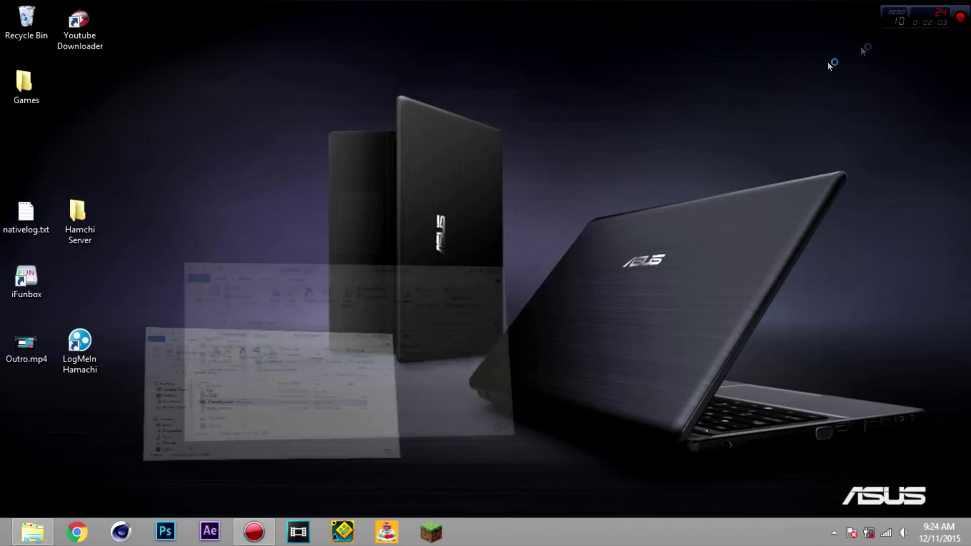
Step: Switch to LogMeIn Hamachi, power it on and collapse the existing network's member list
{"action": "double_click", "coordinate": [81, 348]}
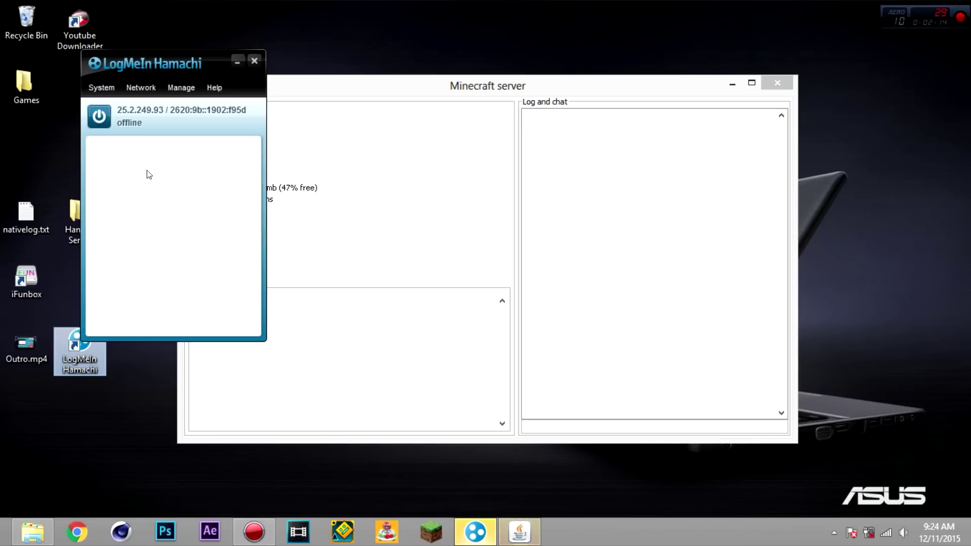
{"action": "left_click", "coordinate": [99, 116]}
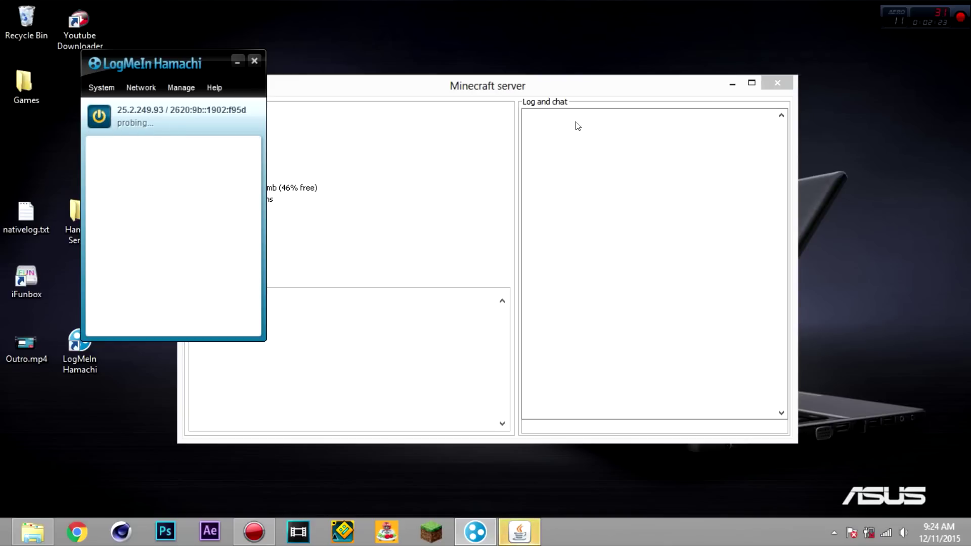
{"action": "left_click", "coordinate": [732, 83]}
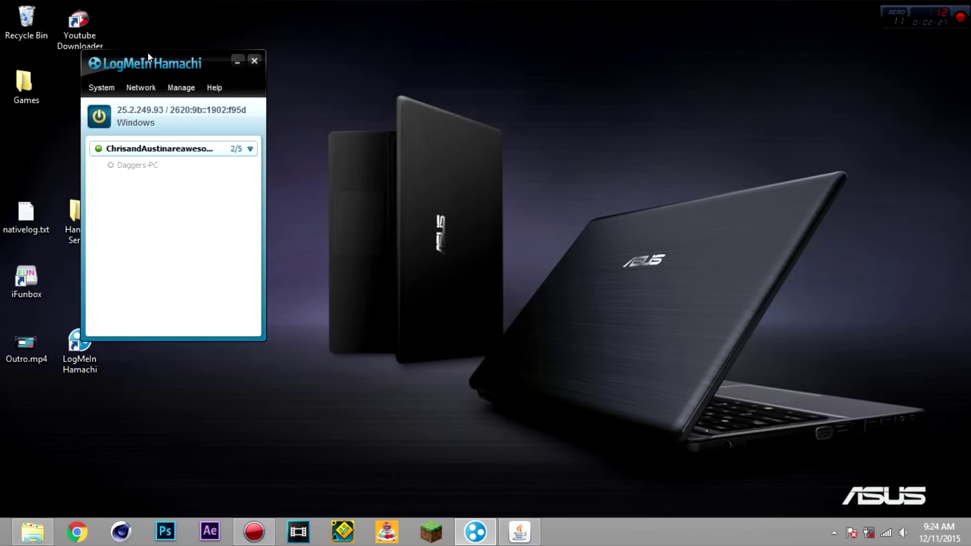
{"action": "left_click", "coordinate": [250, 149]}
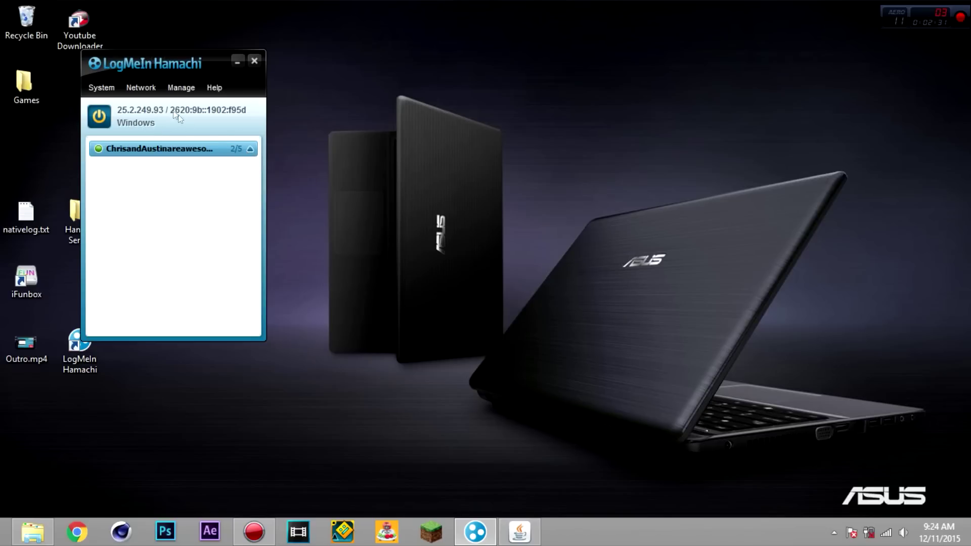
Step: Examine the form for creating a new client-owned Hamachi network and dismiss it without creating one
{"action": "left_click", "coordinate": [141, 91]}
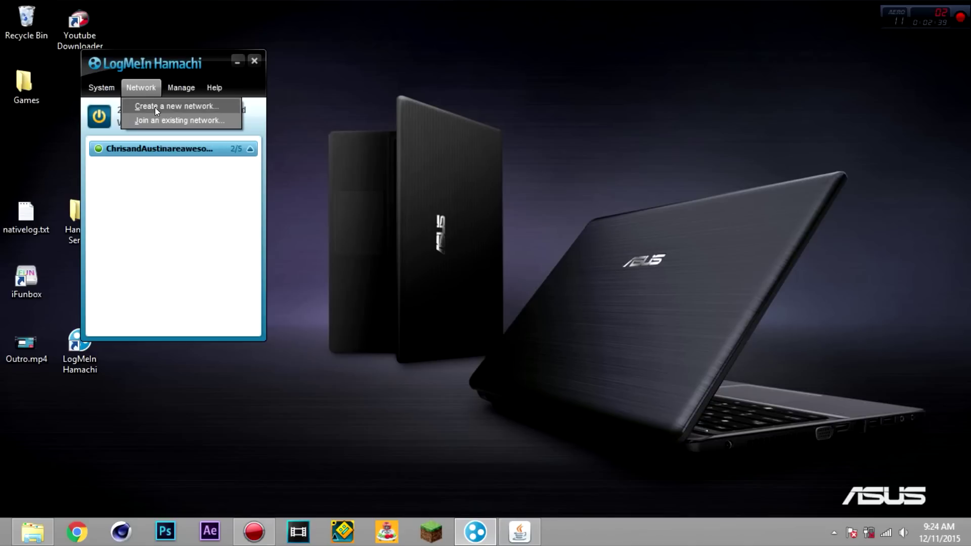
{"action": "left_click", "coordinate": [155, 108]}
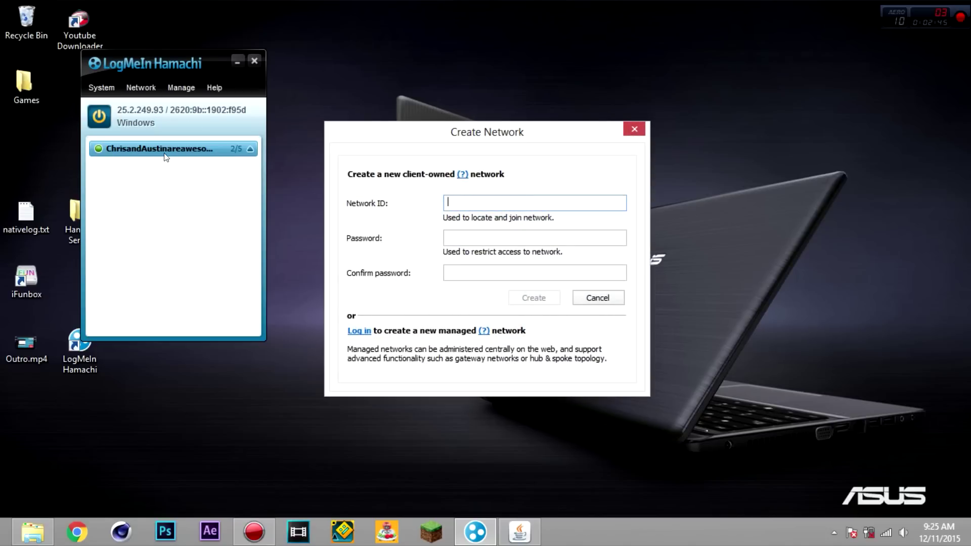
{"action": "left_click", "coordinate": [468, 238]}
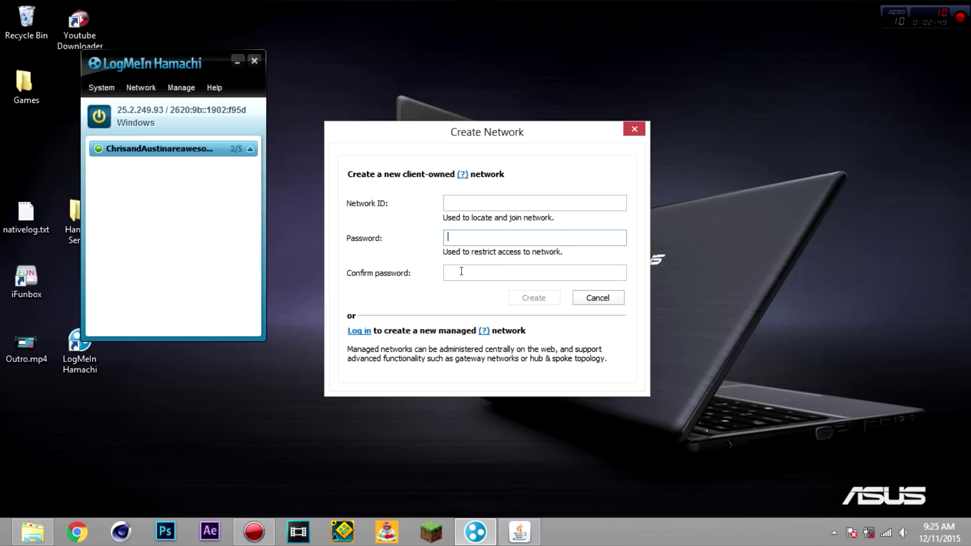
{"action": "left_click", "coordinate": [587, 296]}
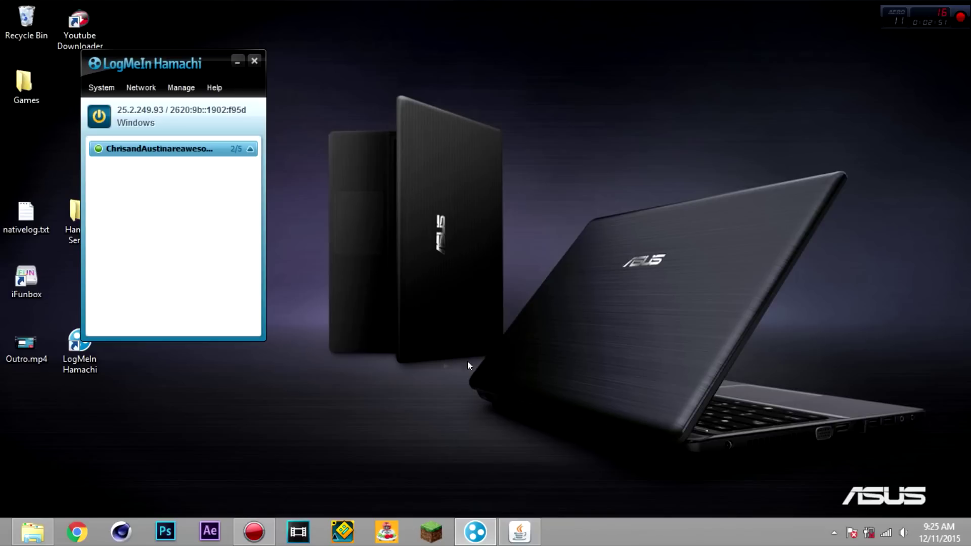
Step: Close the LogMeIn Hamachi window and shut down the Minecraft server
{"action": "left_click", "coordinate": [253, 61]}
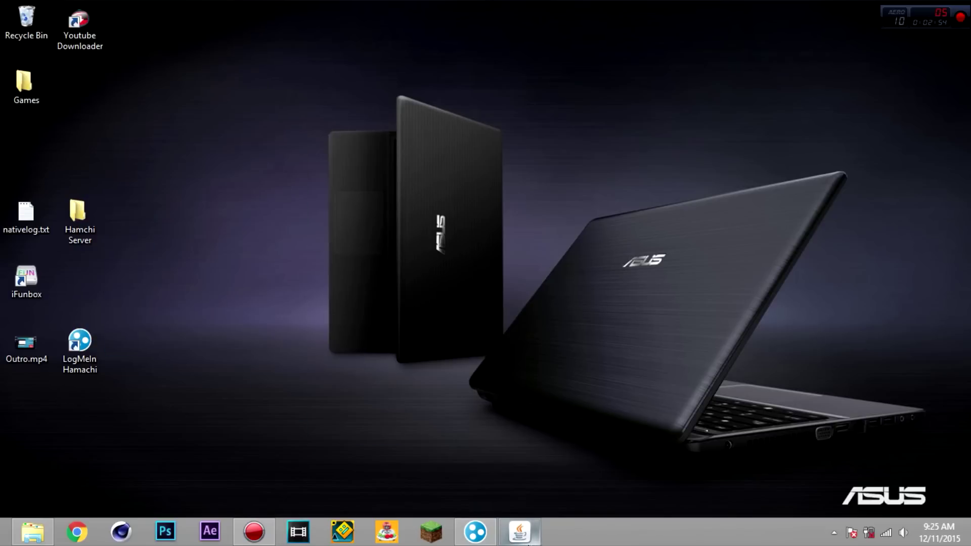
{"action": "left_click", "coordinate": [513, 535]}
{"action": "left_click", "coordinate": [770, 84]}
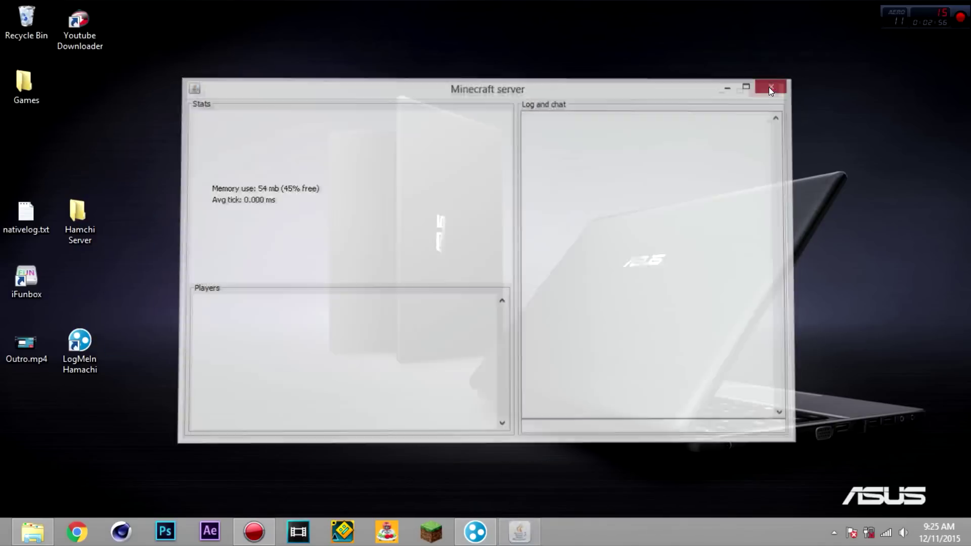
Step: Open server.properties from the Hamchi Server folder and maximize its Notepad window
{"action": "left_click", "coordinate": [45, 529]}
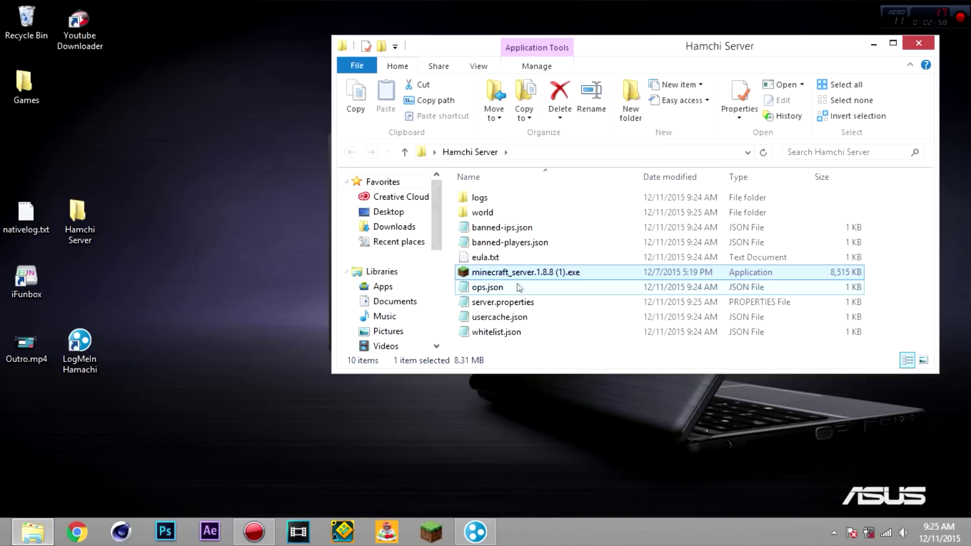
{"action": "double_click", "coordinate": [489, 304]}
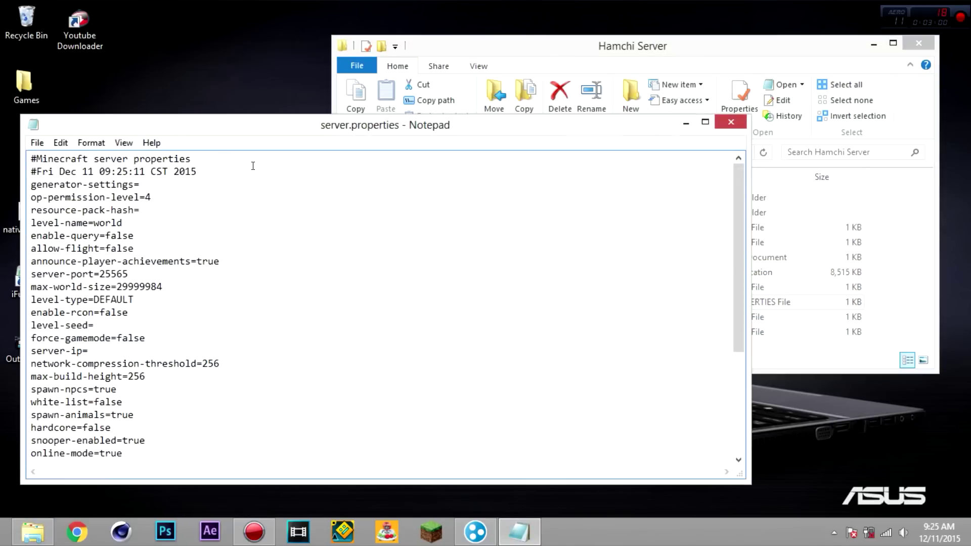
{"action": "left_click_drag", "start_coordinate": [165, 131], "coordinate": [261, 52]}
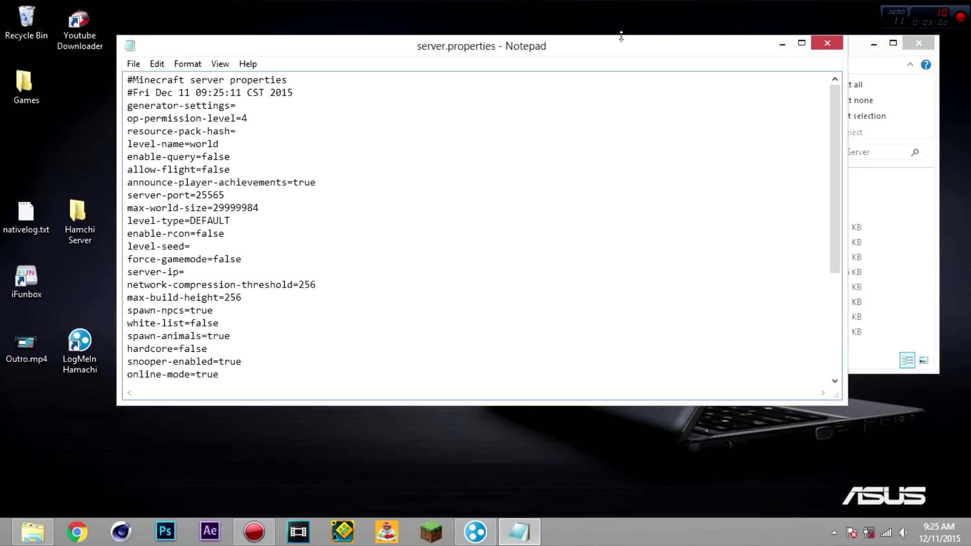
{"action": "left_click", "coordinate": [801, 43]}
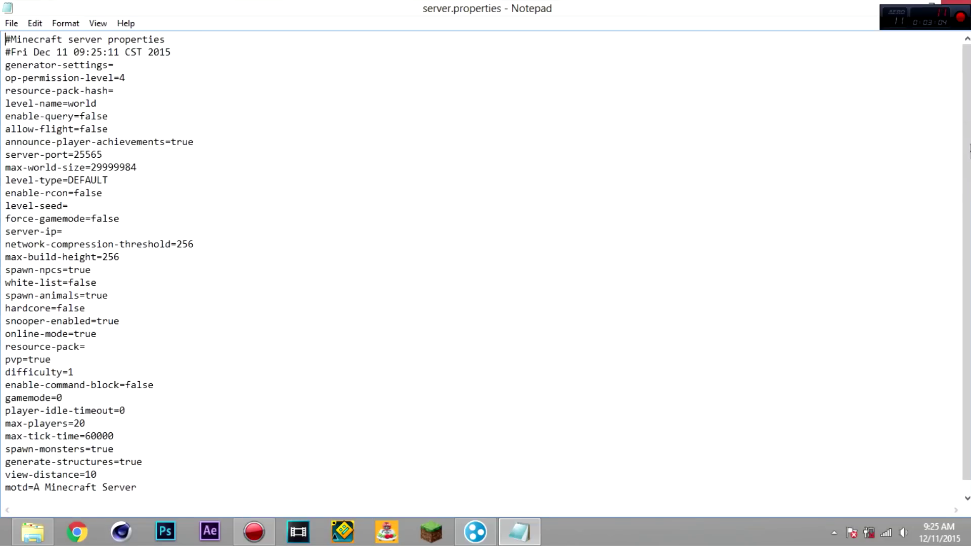
Step: Set allow-flight to true in server.properties
{"action": "scroll", "coordinate": [967, 193], "scroll_direction": "down", "scroll_amount": 2}
{"action": "scroll", "coordinate": [967, 193], "scroll_direction": "up", "scroll_amount": 2}
{"action": "left_click_drag", "start_coordinate": [80, 129], "coordinate": [121, 132]}
{"action": "type", "text": "true"}
Step: Minimize server.properties, then open whitelist.json from the Hamchi Server folder to view its contents and close it
{"action": "left_click", "coordinate": [912, 5]}
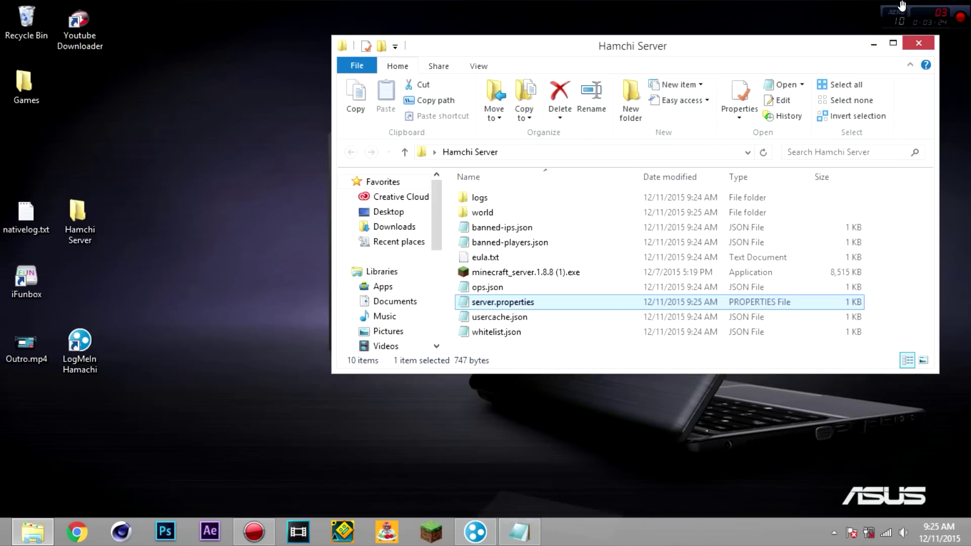
{"action": "double_click", "coordinate": [497, 332]}
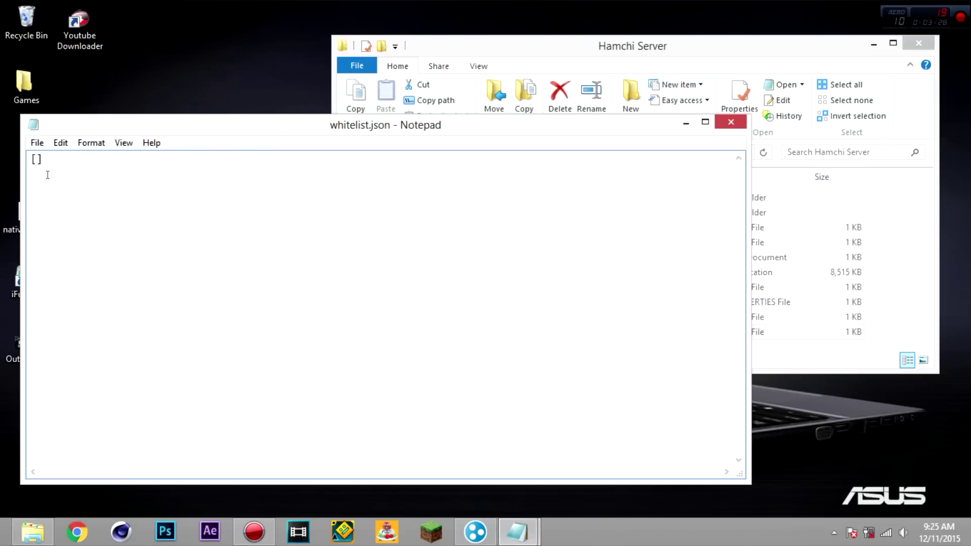
{"action": "left_click", "coordinate": [727, 126]}
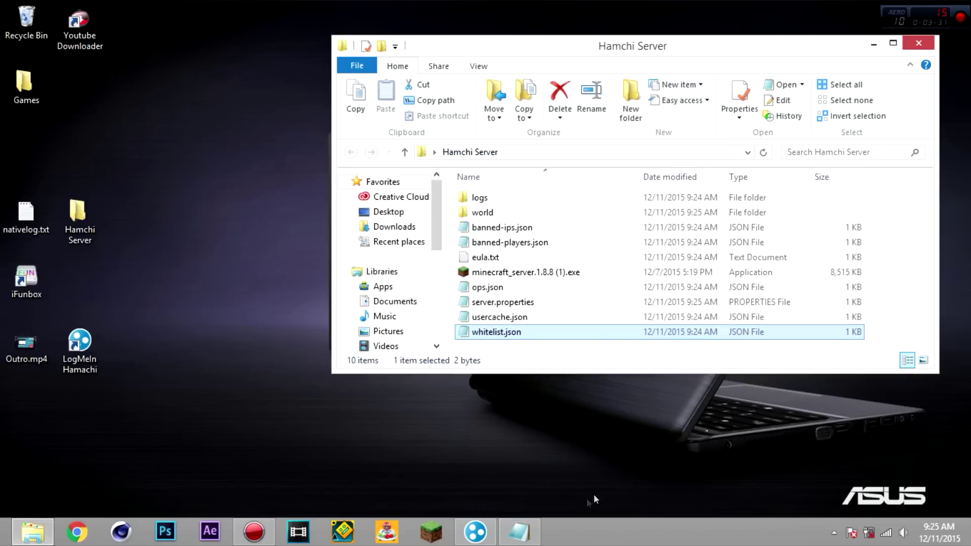
Step: Bring server.properties back to the front and minimize the LogMeIn Hamachi window covering it
{"action": "left_click", "coordinate": [475, 532]}
{"action": "left_click", "coordinate": [503, 532]}
{"action": "left_click", "coordinate": [485, 534]}
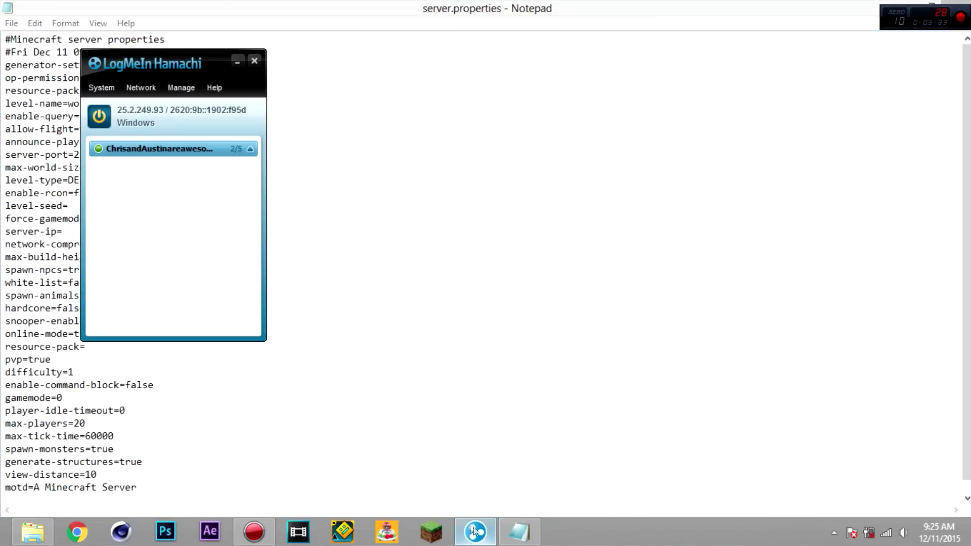
{"action": "left_click", "coordinate": [235, 65]}
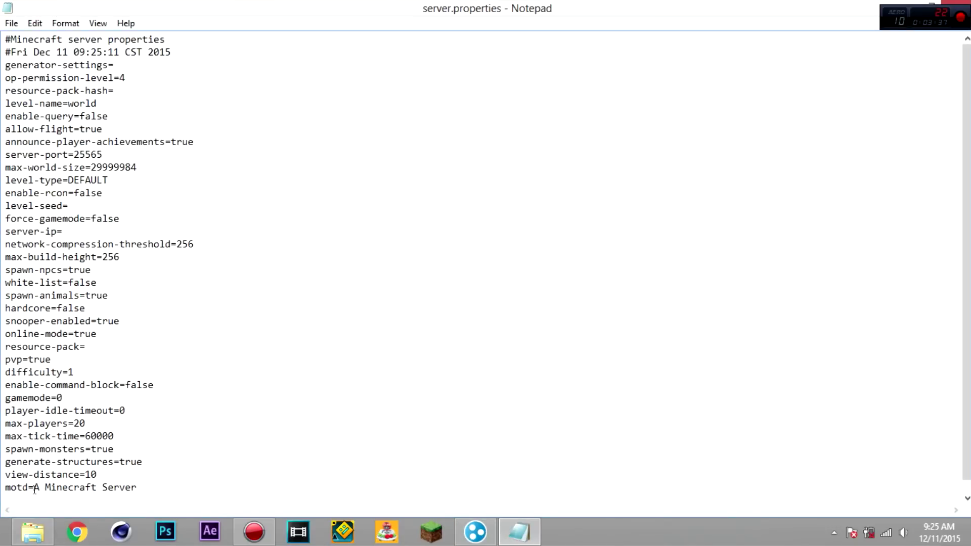
Step: Set motd to "GamerBros Hd Ep 1" and max-players to 2 in server.properties
{"action": "left_click_drag", "start_coordinate": [34, 487], "coordinate": [142, 484]}
{"action": "scroll", "coordinate": [152, 481], "scroll_direction": "down", "scroll_amount": 1}
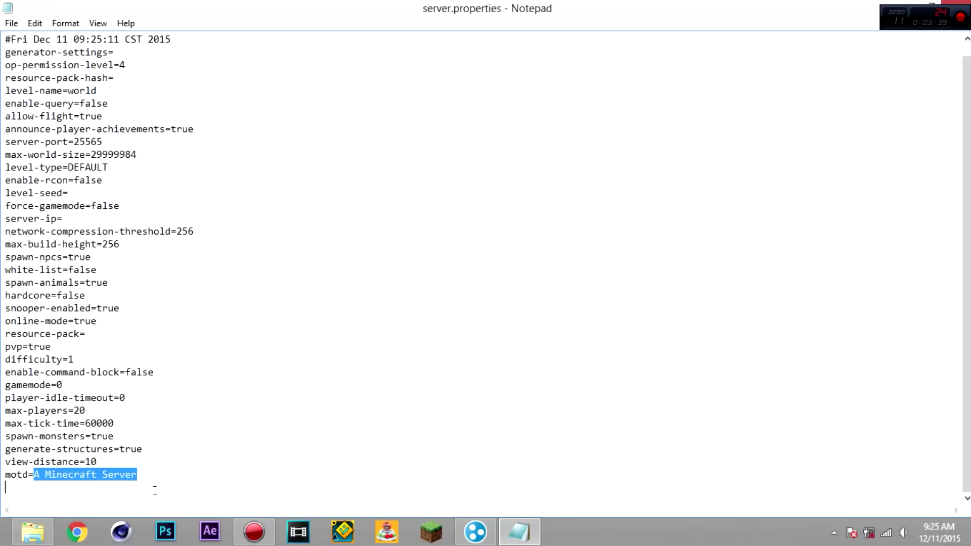
{"action": "type", "text": "Ga"}
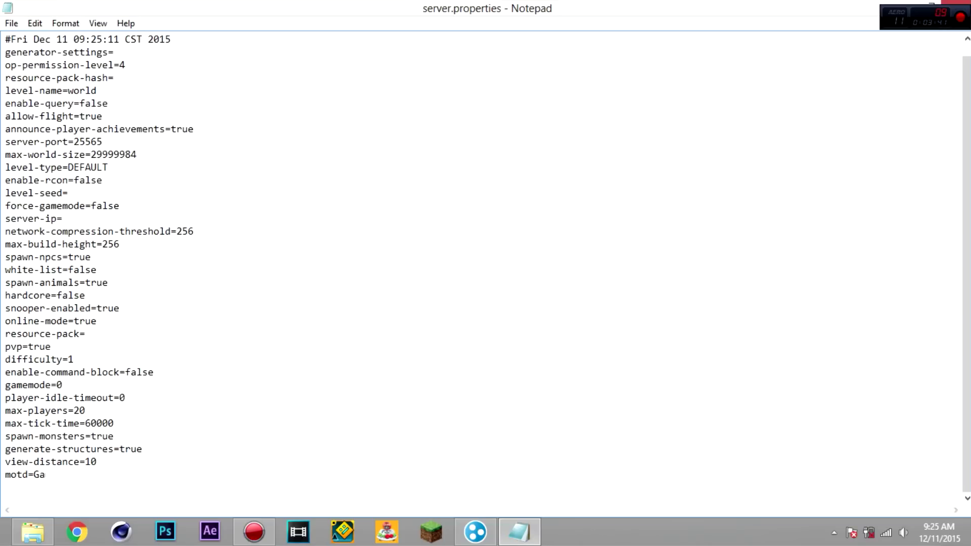
{"action": "type", "text": "merBros Hd Ep 1"}
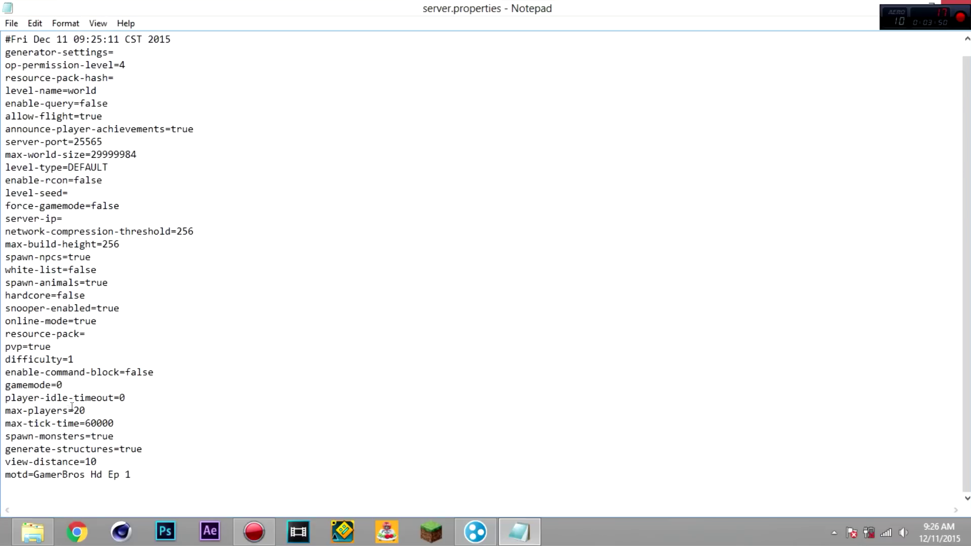
{"action": "left_click_drag", "start_coordinate": [80, 410], "coordinate": [86, 411]}
{"action": "key", "text": "BackSpace"}
Step: Copy this computer's IPv4 address from LogMeIn Hamachi and paste it as the server-ip value in server.properties
{"action": "left_click", "coordinate": [475, 533]}
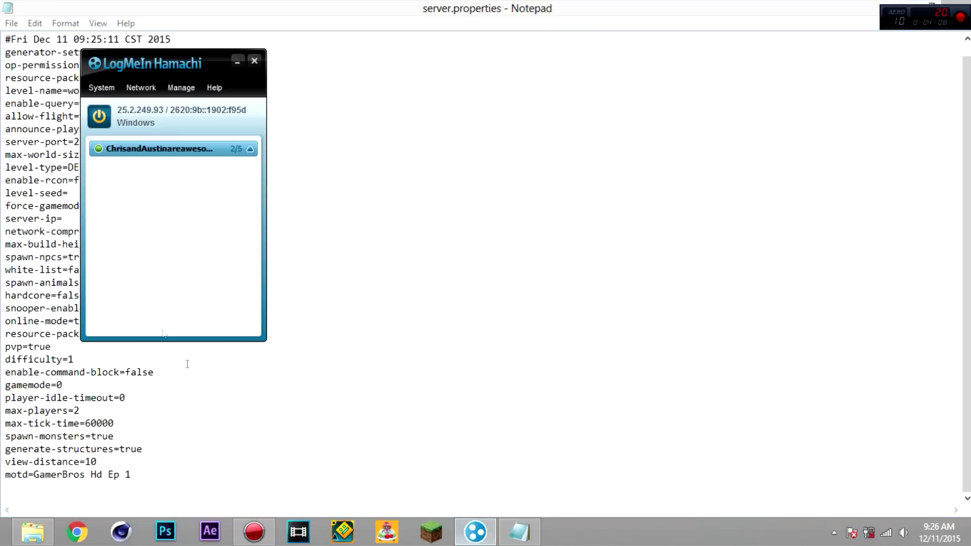
{"action": "right_click", "coordinate": [140, 109]}
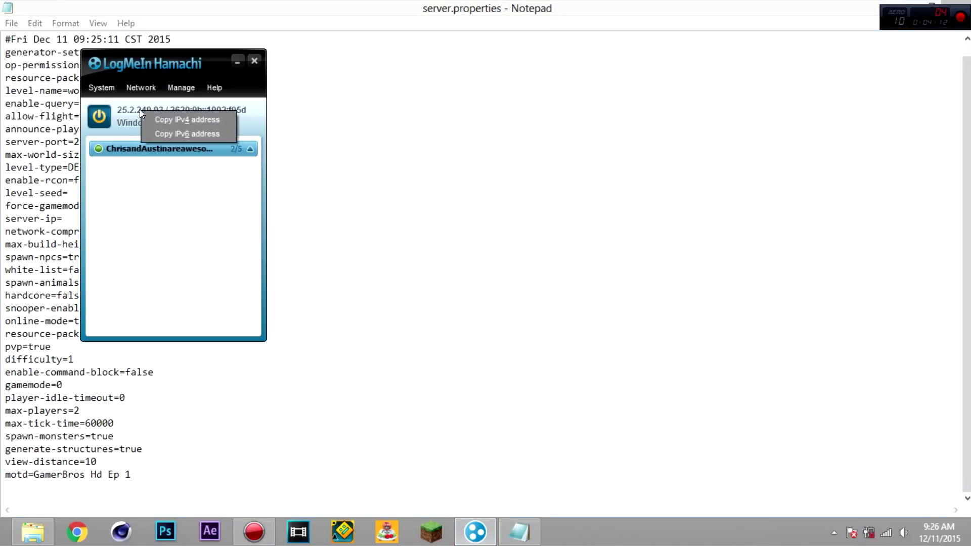
{"action": "left_click", "coordinate": [194, 120]}
{"action": "left_click", "coordinate": [235, 60]}
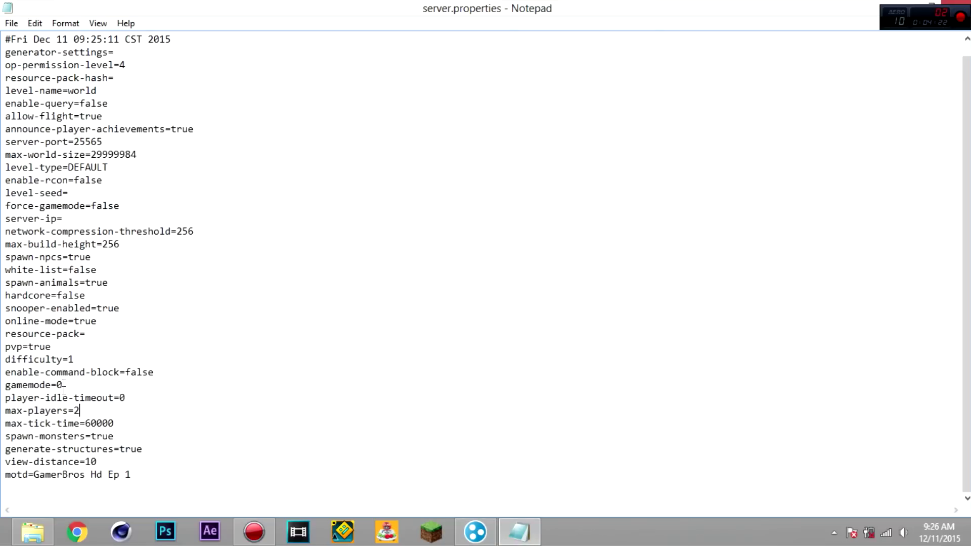
{"action": "left_click", "coordinate": [73, 220]}
{"action": "key", "text": "ctrl+v"}
{"action": "left_click_drag", "start_coordinate": [60, 219], "coordinate": [145, 217]}
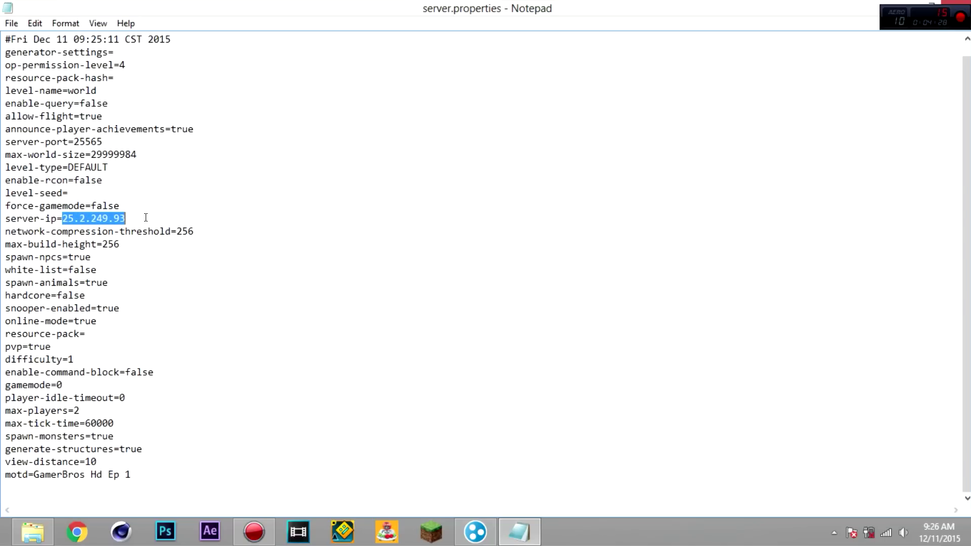
{"action": "left_click", "coordinate": [144, 217]}
Step: Save server.properties and close its Notepad window
{"action": "left_click", "coordinate": [11, 23]}
{"action": "left_click", "coordinate": [45, 72]}
{"action": "key", "text": "alt+F4"}
Step: Minimize LogMeIn Hamachi, relaunch minecraft_server.1.8.8 (1).exe from the Hamchi Server folder and close the folder window
{"action": "left_click", "coordinate": [470, 532]}
{"action": "left_click", "coordinate": [241, 58]}
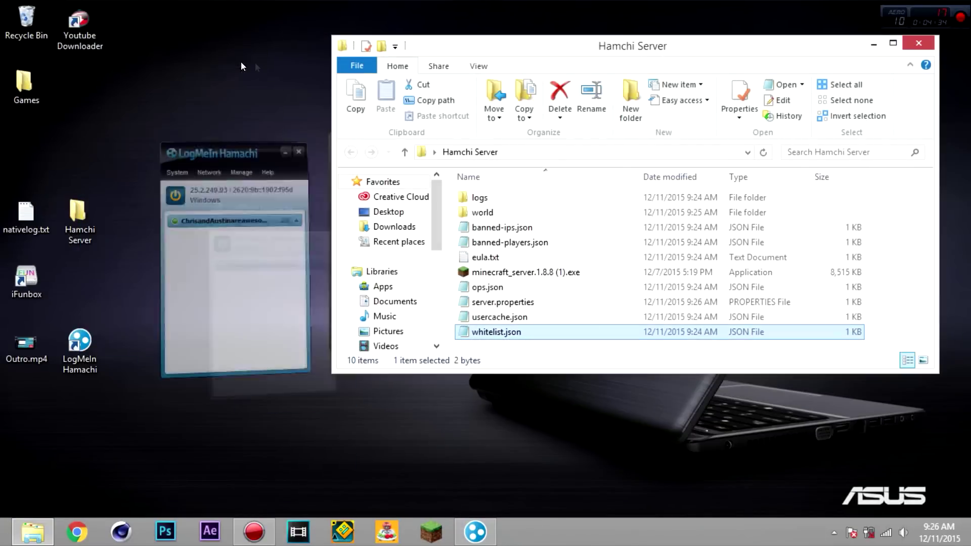
{"action": "double_click", "coordinate": [521, 272]}
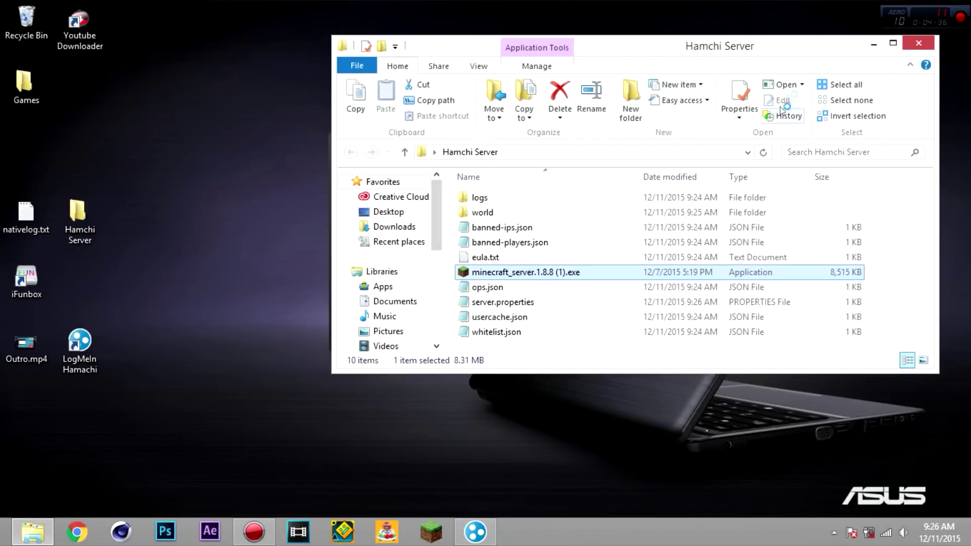
{"action": "left_click", "coordinate": [917, 43]}
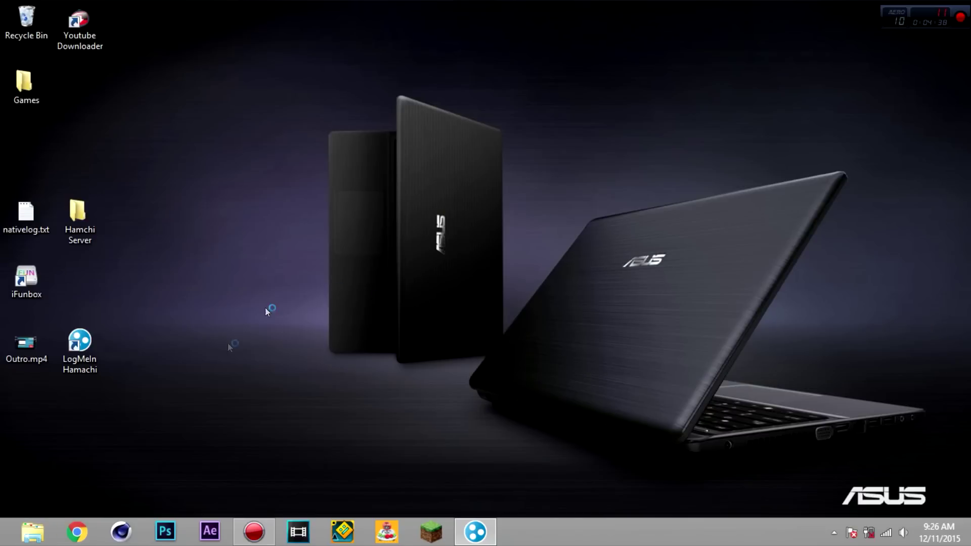